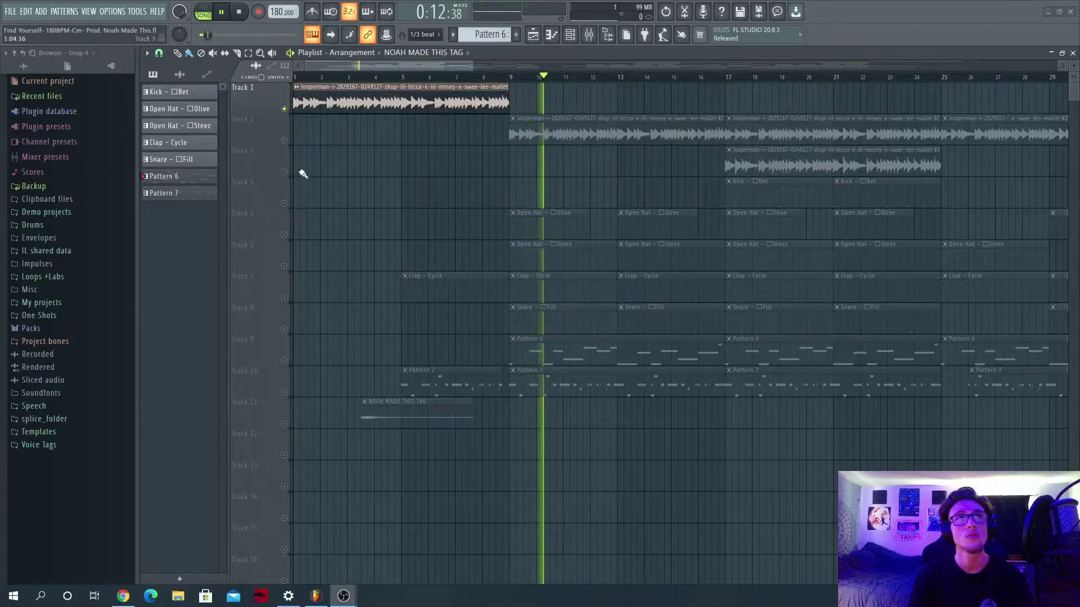
# Step: Unmute Track 2 and restart playback from the beginning of the arrangement
pyautogui.click(284, 140)
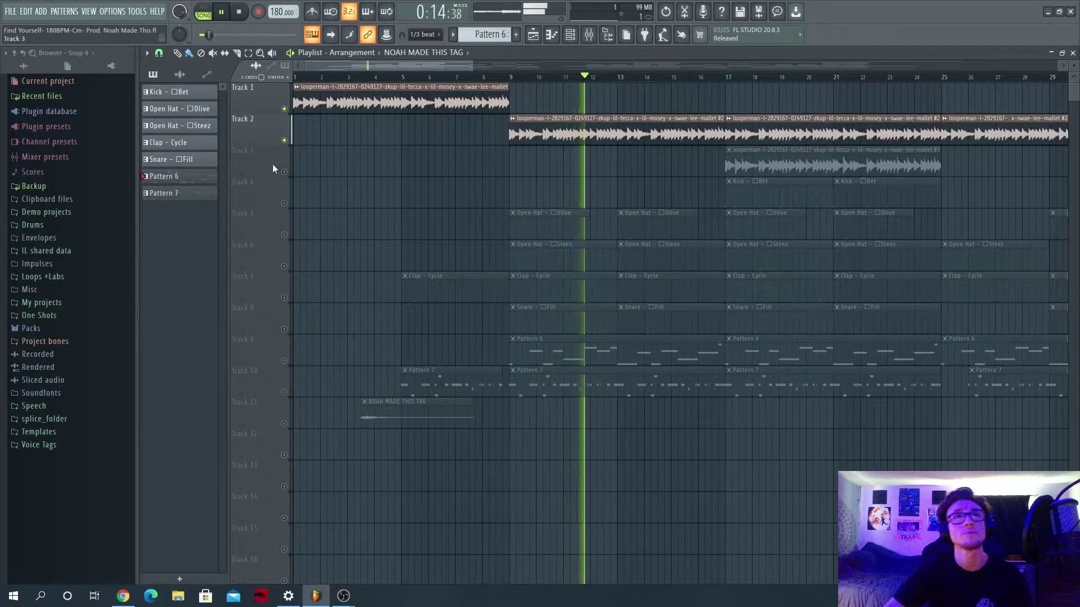
pyautogui.click(297, 77)
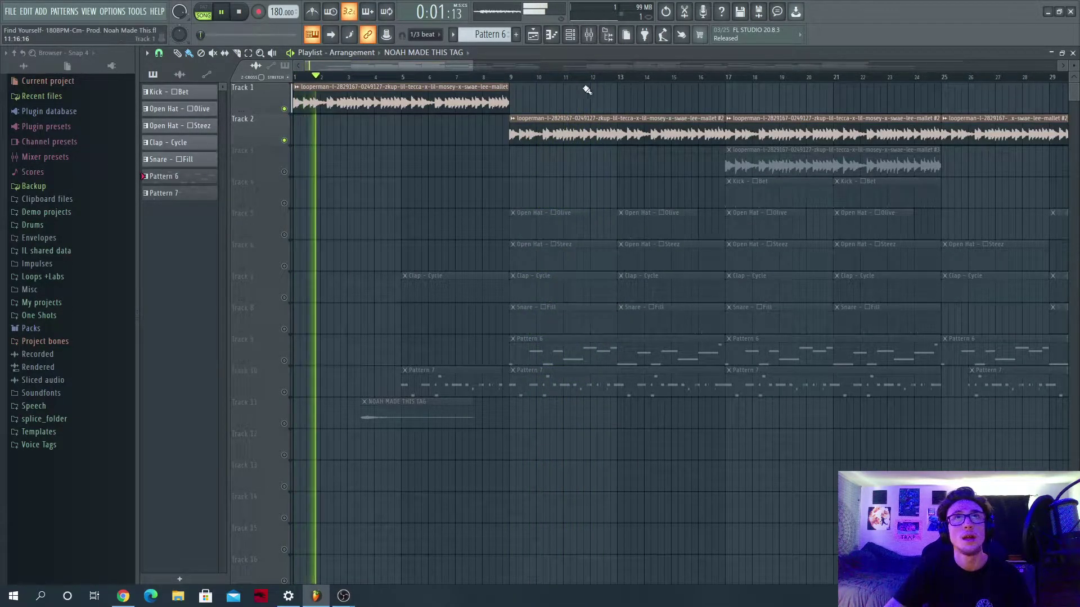
pyautogui.moveTo(483, 67); pyautogui.dragTo(787, 68)
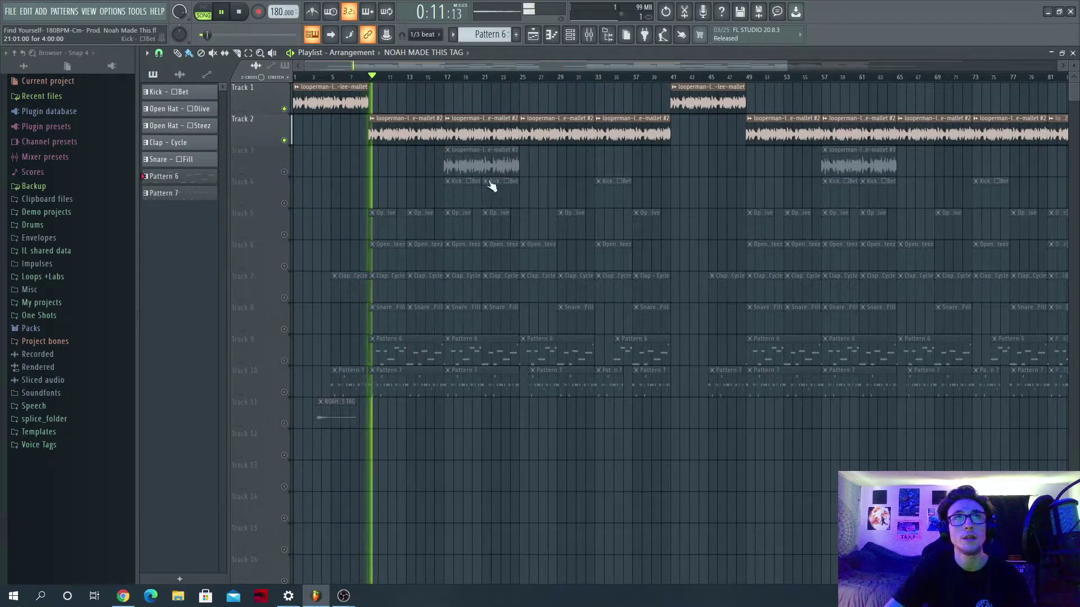
# Step: Unmute the kick on Track 4 and loop playback of the arrangement from bar 17 to bar 25
pyautogui.click(284, 203)
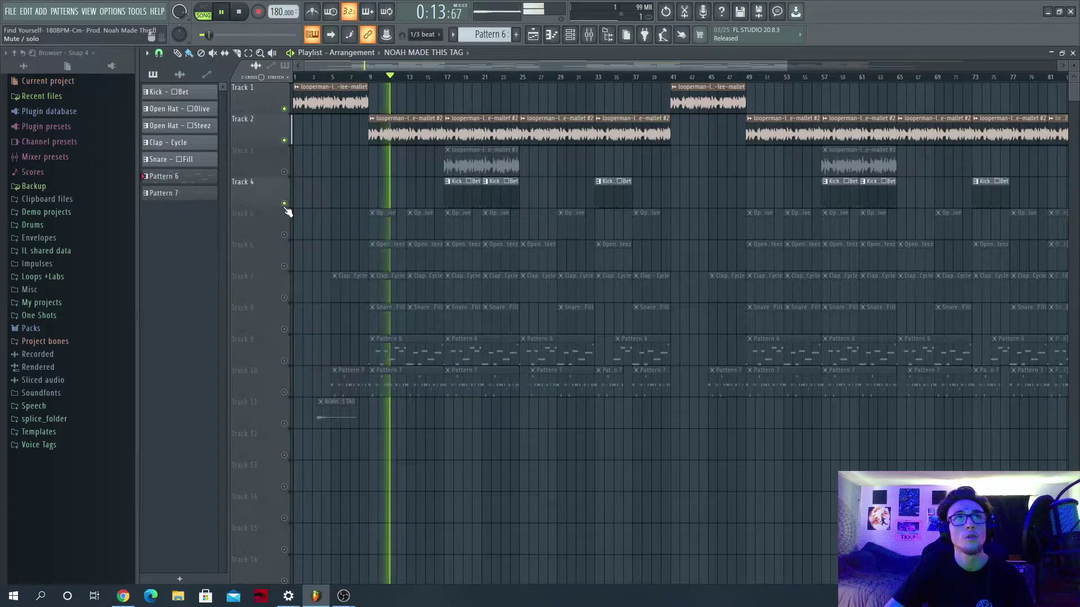
pyautogui.click(448, 77)
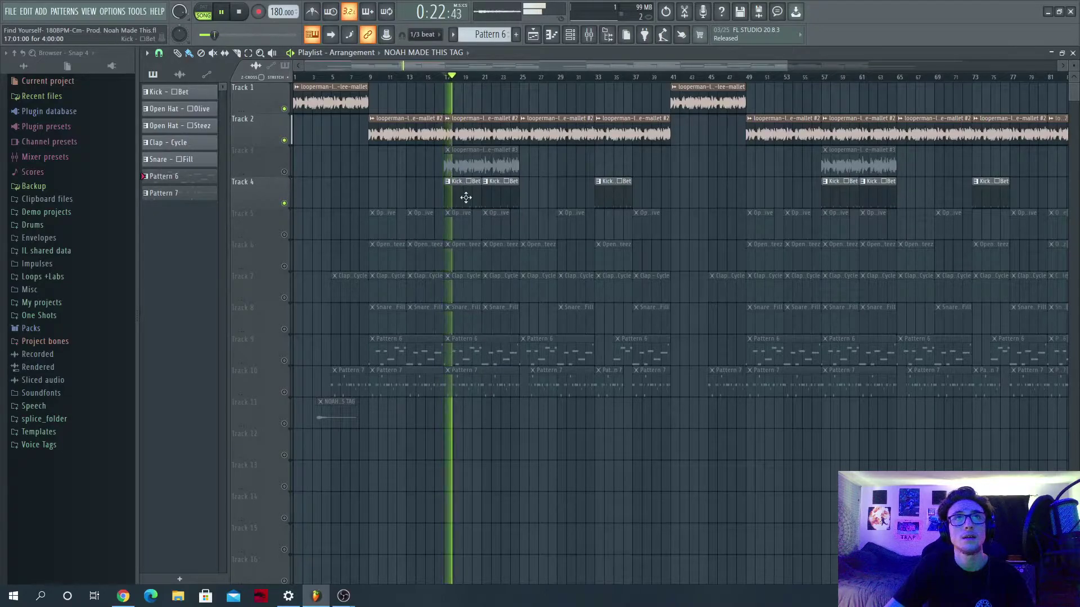
pyautogui.click(466, 198)
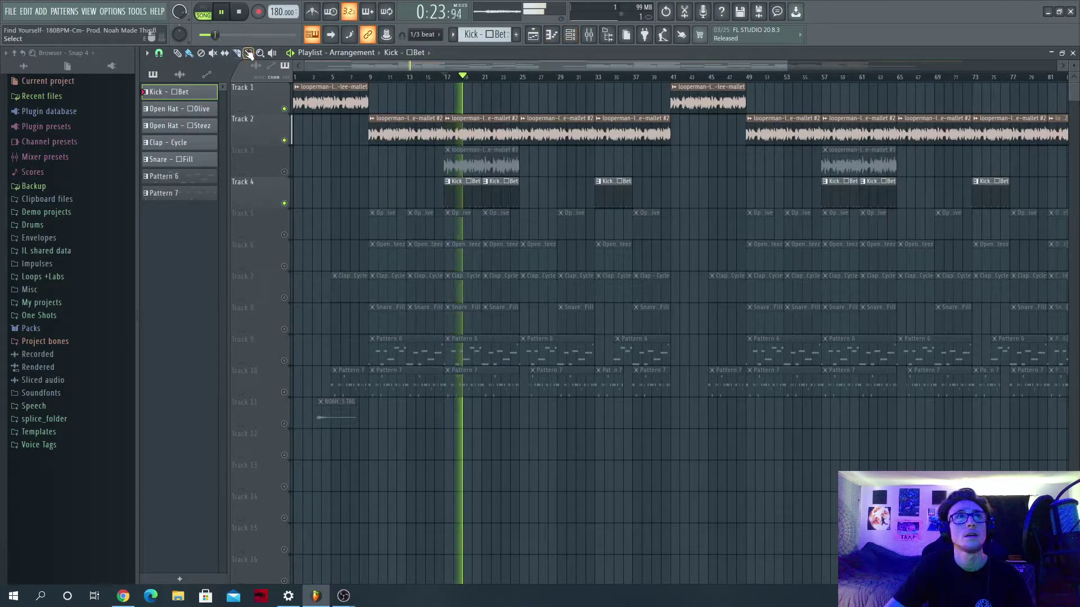
pyautogui.moveTo(444, 82); pyautogui.dragTo(518, 82)
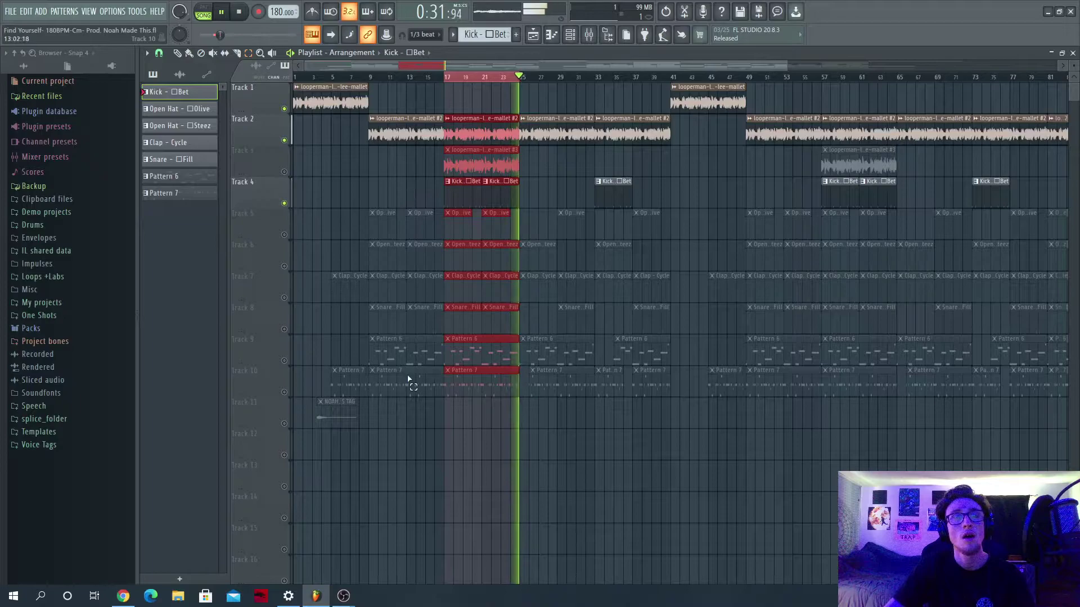
# Step: Examine the kick's notes in the piano roll and return to the playlist
pyautogui.click(575, 41)
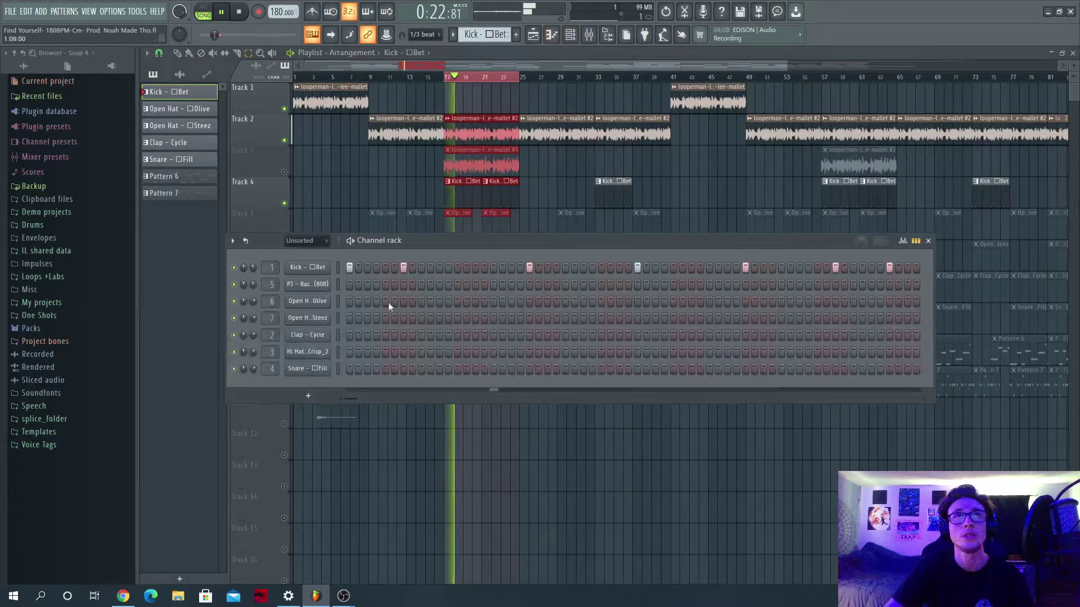
pyautogui.rightClick(326, 268)
pyautogui.click(369, 268)
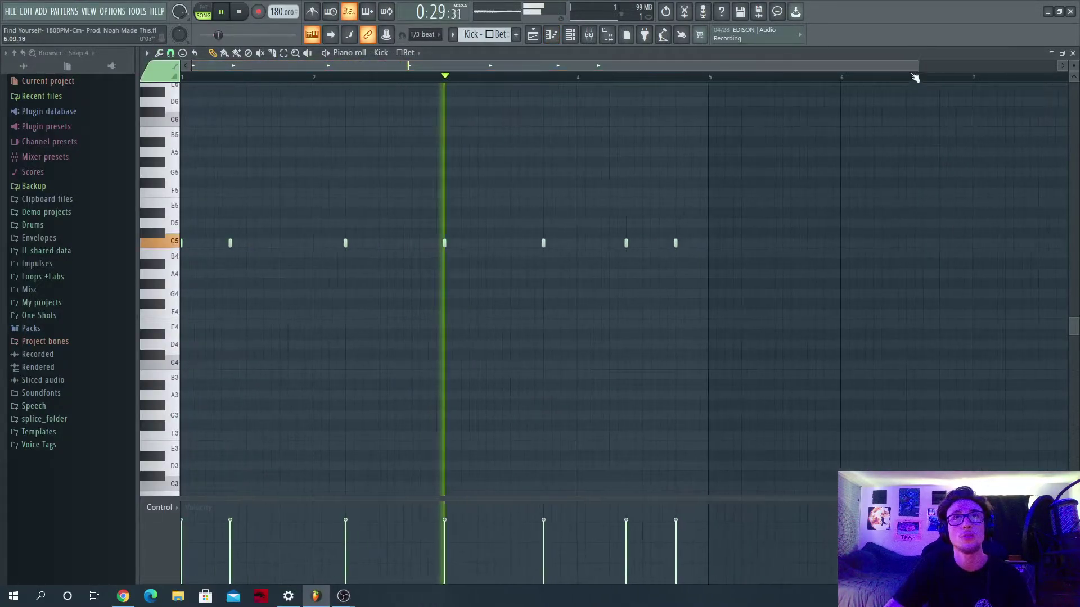
pyautogui.click(540, 37)
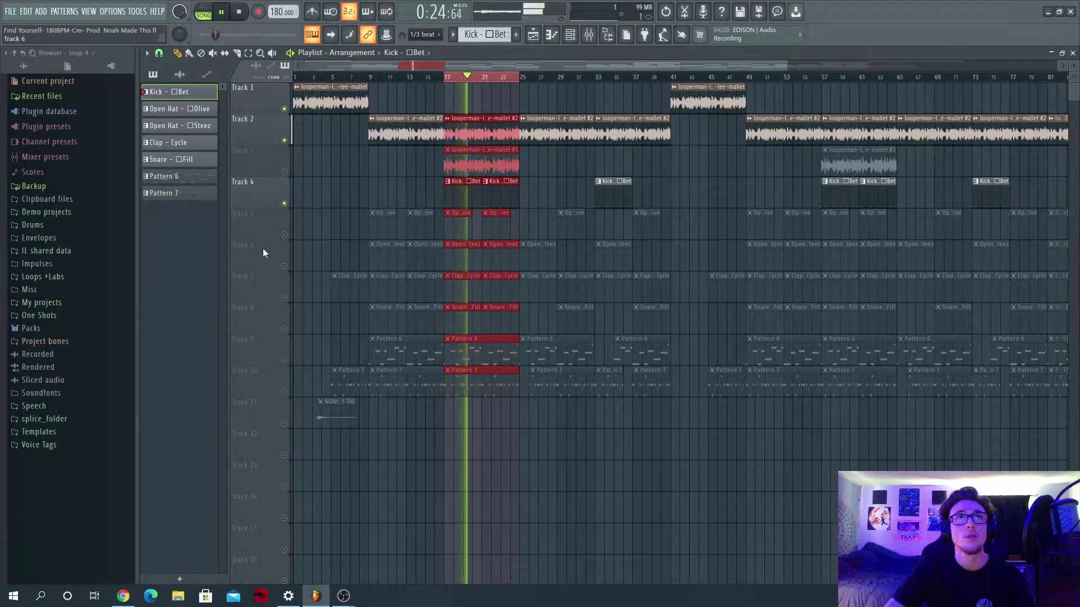
# Step: Unmute Track 5 and examine the Olive open hat pattern's steps in the channel rack
pyautogui.click(284, 235)
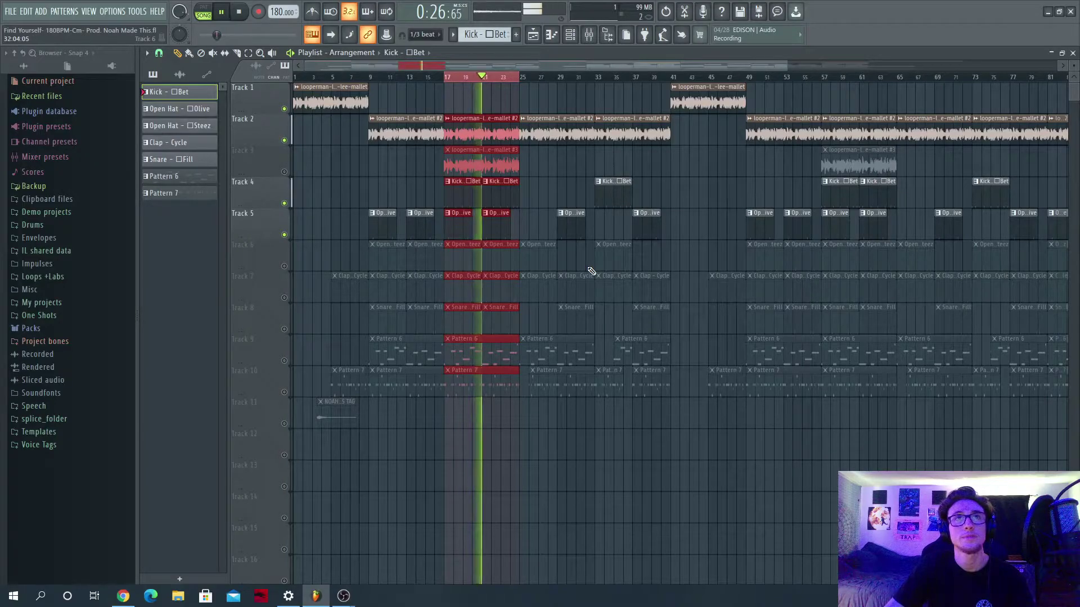
pyautogui.click(496, 224)
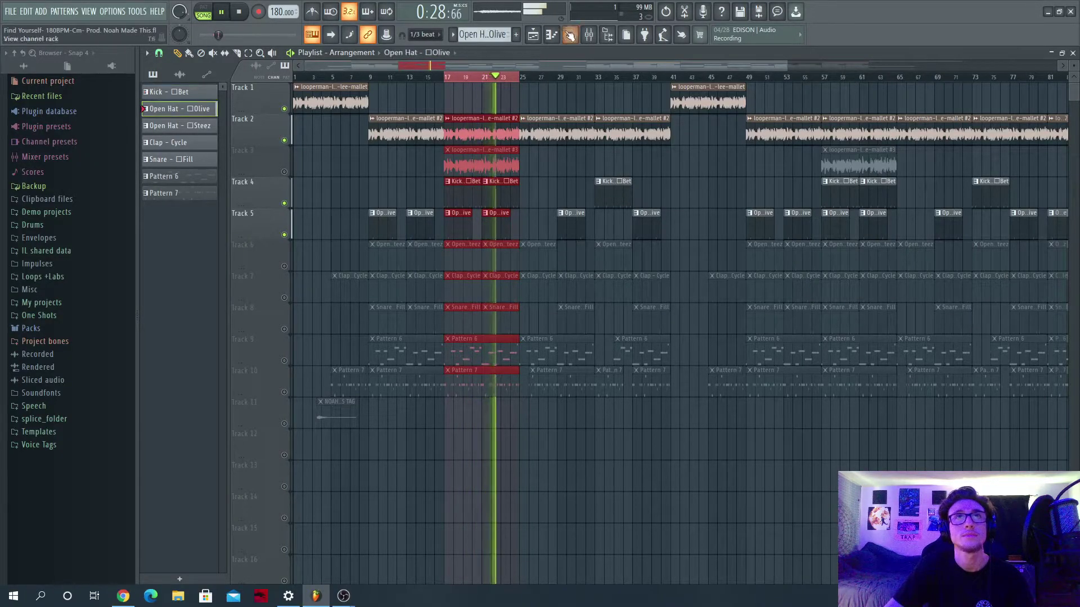
pyautogui.click(571, 36)
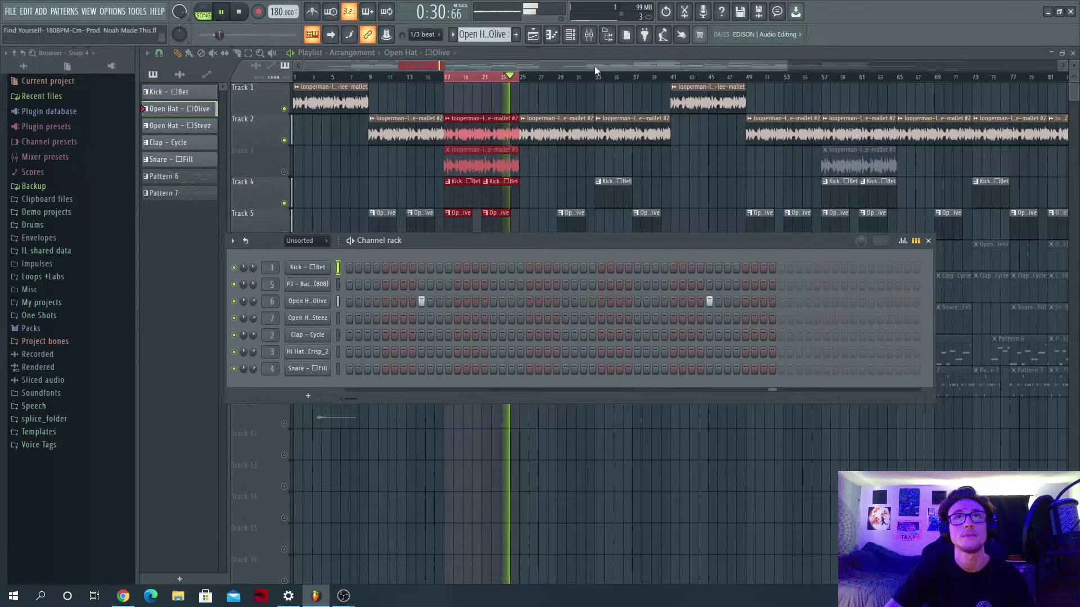
pyautogui.press('F6')
# Step: Unmute the Steez open hat on Track 6 and check the channel rack
pyautogui.click(286, 267)
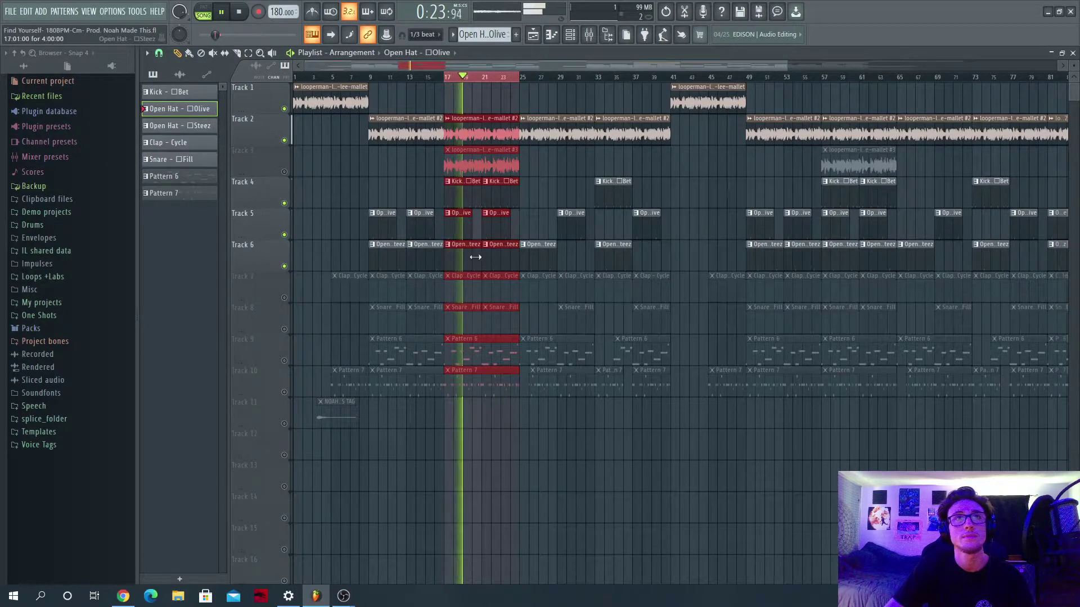
pyautogui.click(572, 37)
pyautogui.press('F6')
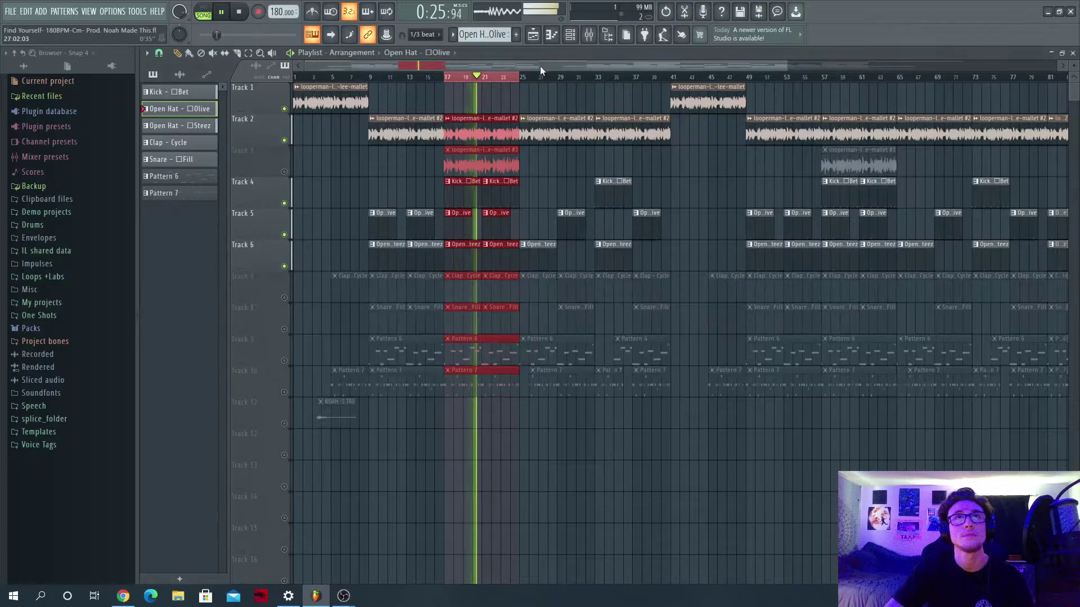
# Step: Unmute the clap on Track 7 and the snare on Track 8, and examine the snare fill's steps in the channel rack
pyautogui.click(284, 298)
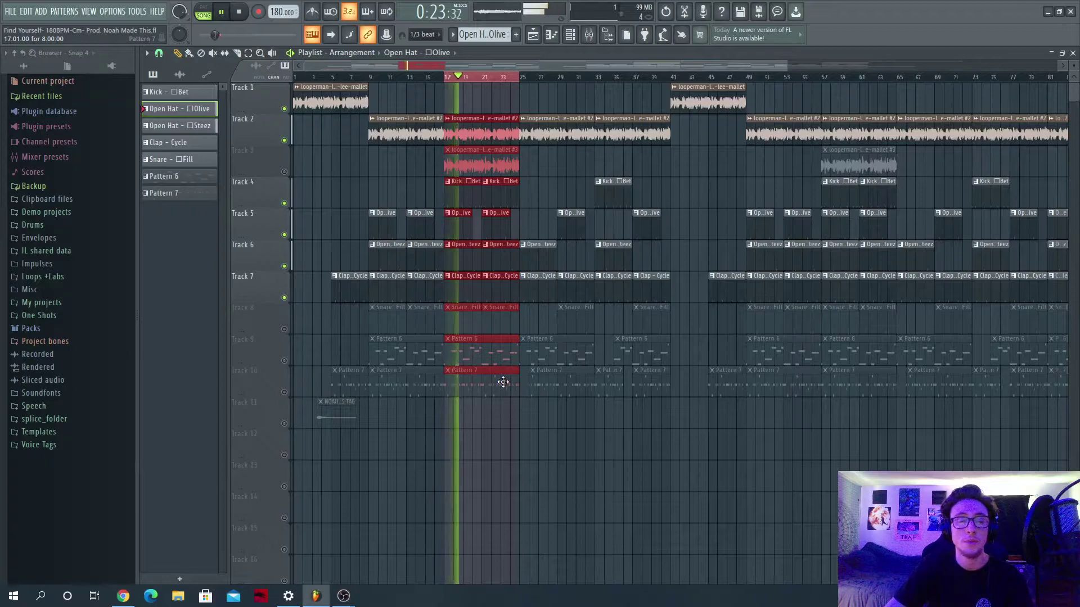
pyautogui.click(285, 330)
pyautogui.click(463, 312)
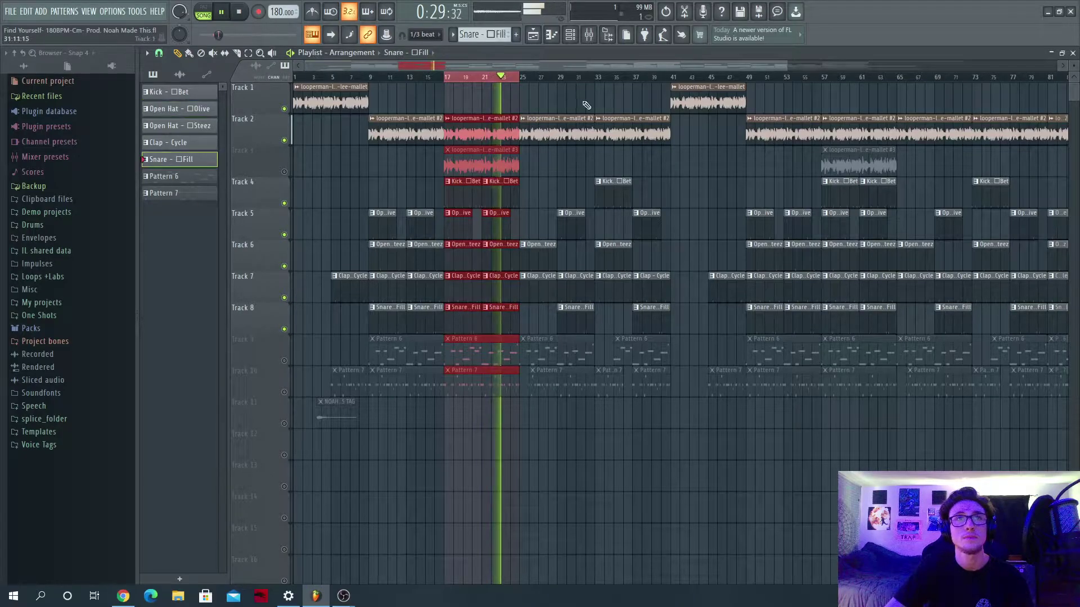
pyautogui.click(569, 40)
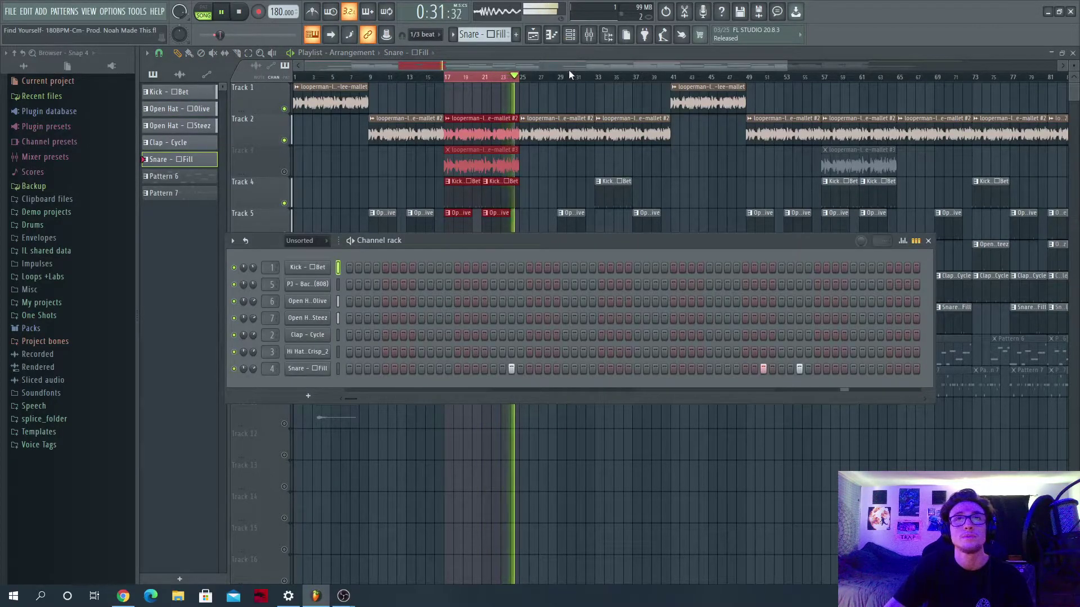
pyautogui.click(570, 39)
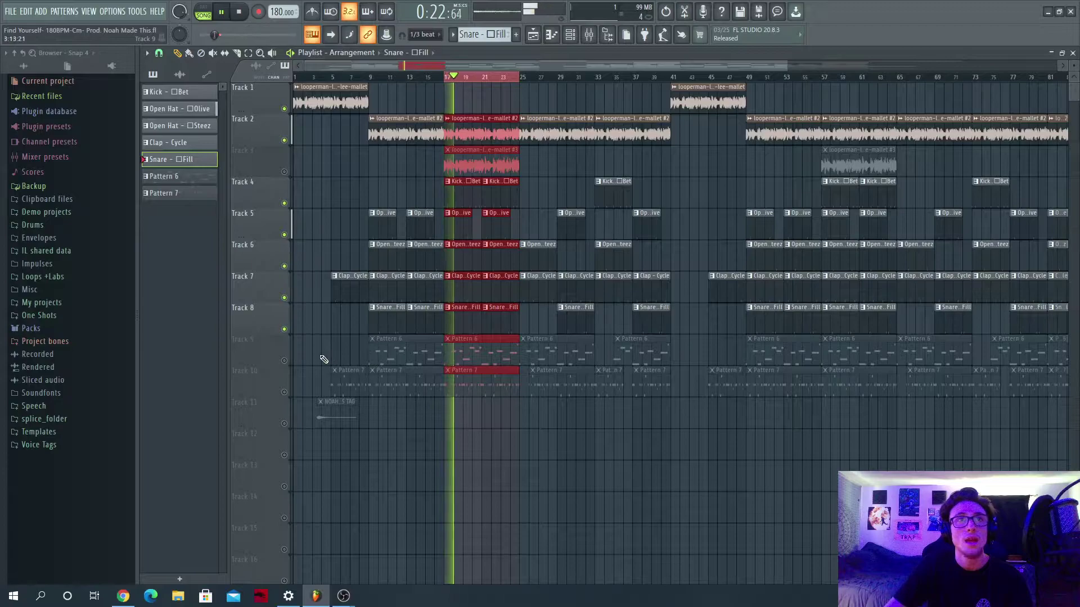
# Step: Unmute Track 9 and examine Pattern 6's Backwoods C 808 notes in the piano roll
pyautogui.click(284, 361)
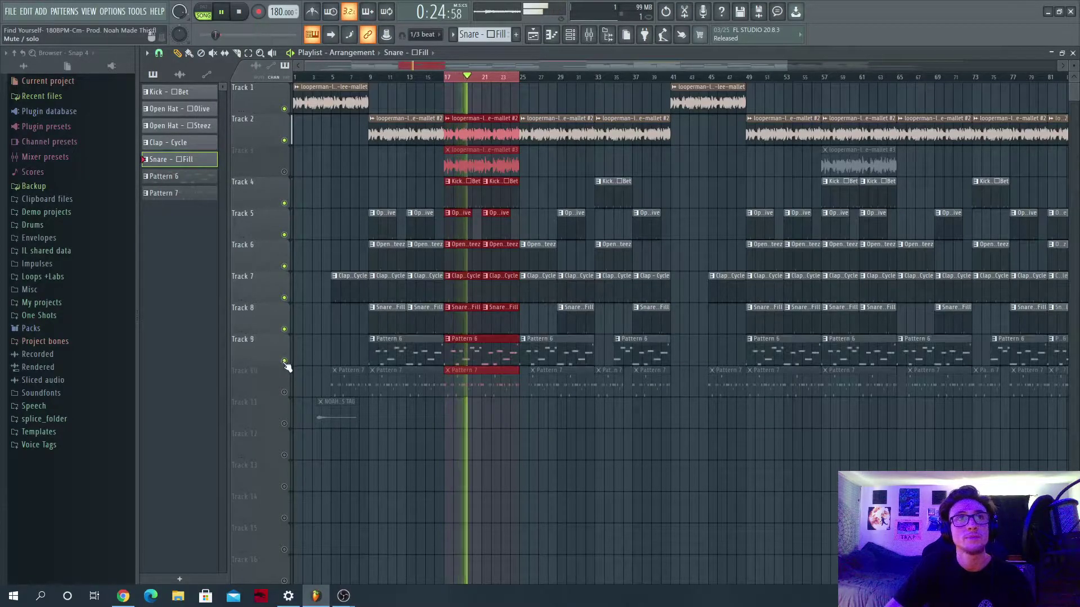
pyautogui.click(475, 339)
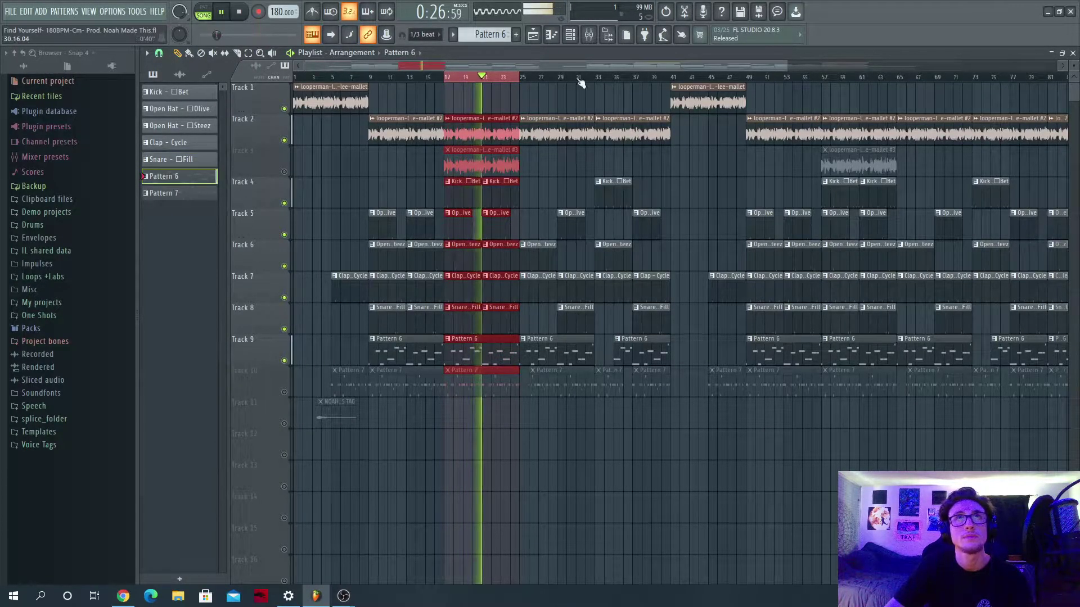
pyautogui.click(570, 35)
pyautogui.rightClick(315, 285)
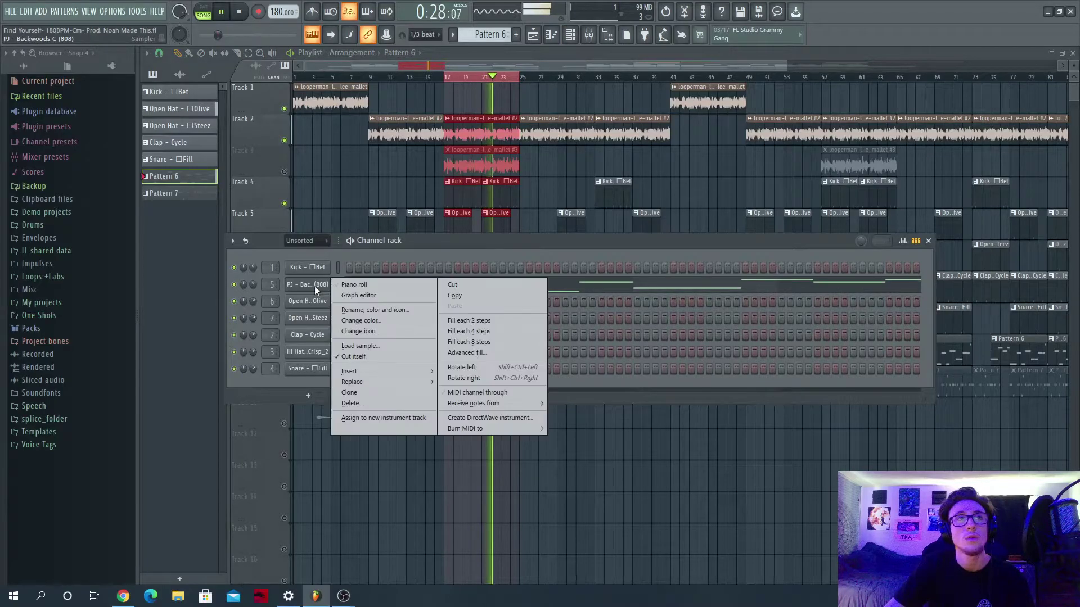
pyautogui.click(400, 286)
pyautogui.moveTo(734, 60); pyautogui.dragTo(1003, 61)
pyautogui.scroll(3, 675, 282)
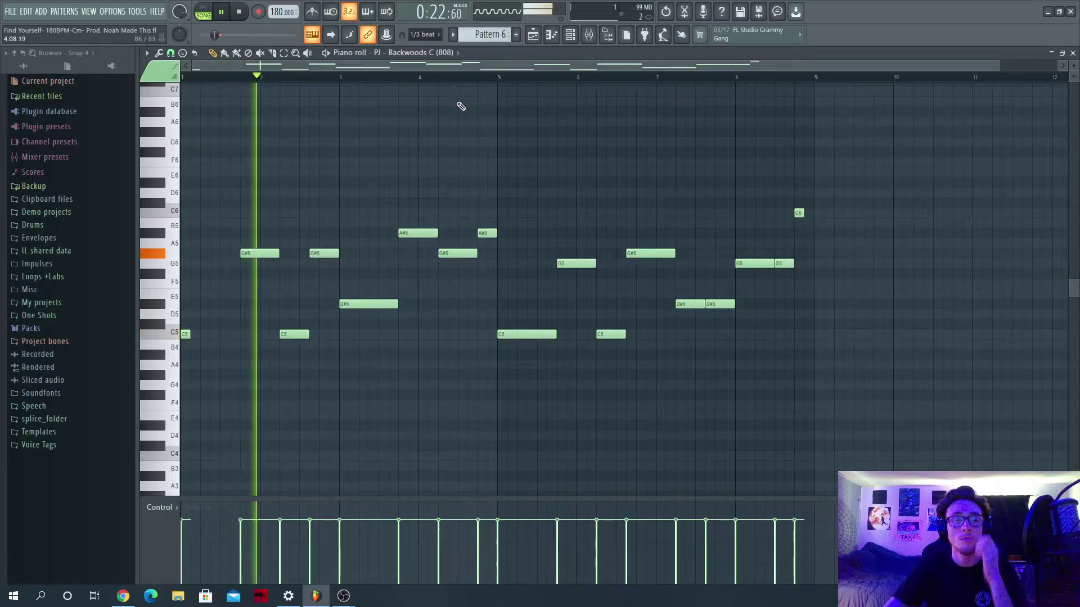
pyautogui.click(534, 35)
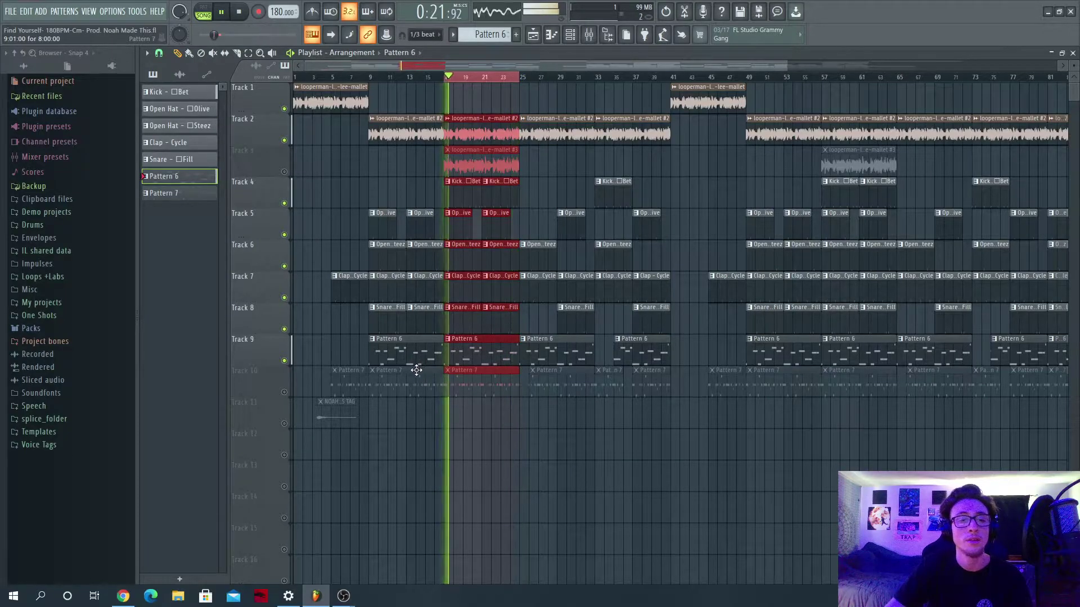
# Step: Unmute Track 10 and examine Pattern 7's Crisp_2 hi-hat notes in the piano roll
pyautogui.click(285, 394)
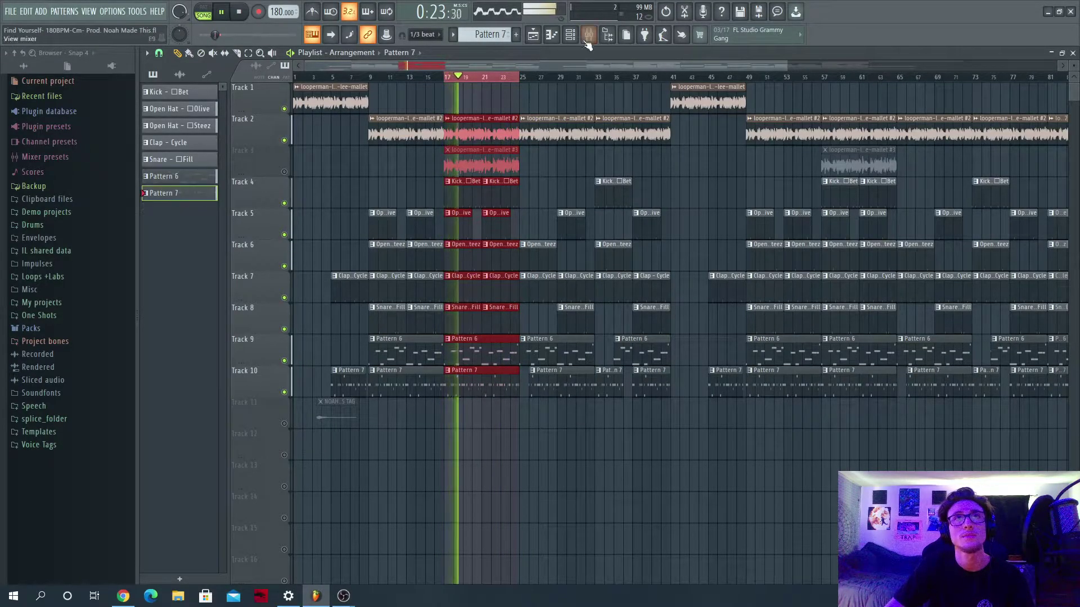
pyautogui.click(569, 34)
pyautogui.rightClick(326, 356)
pyautogui.click(349, 355)
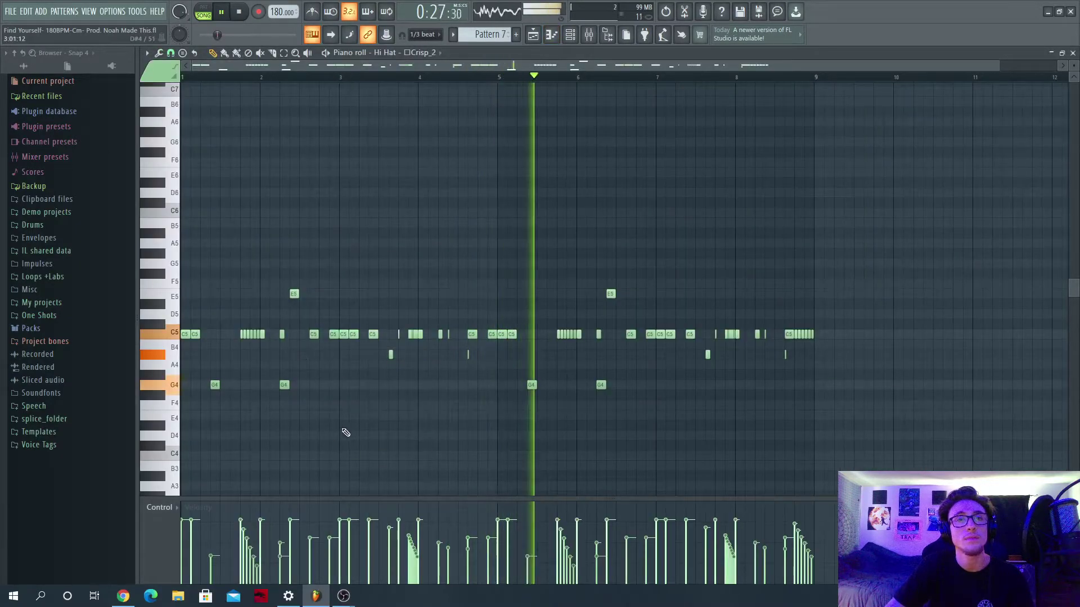
pyautogui.moveTo(1000, 66); pyautogui.dragTo(848, 68)
pyautogui.scroll(-1, 508, 403)
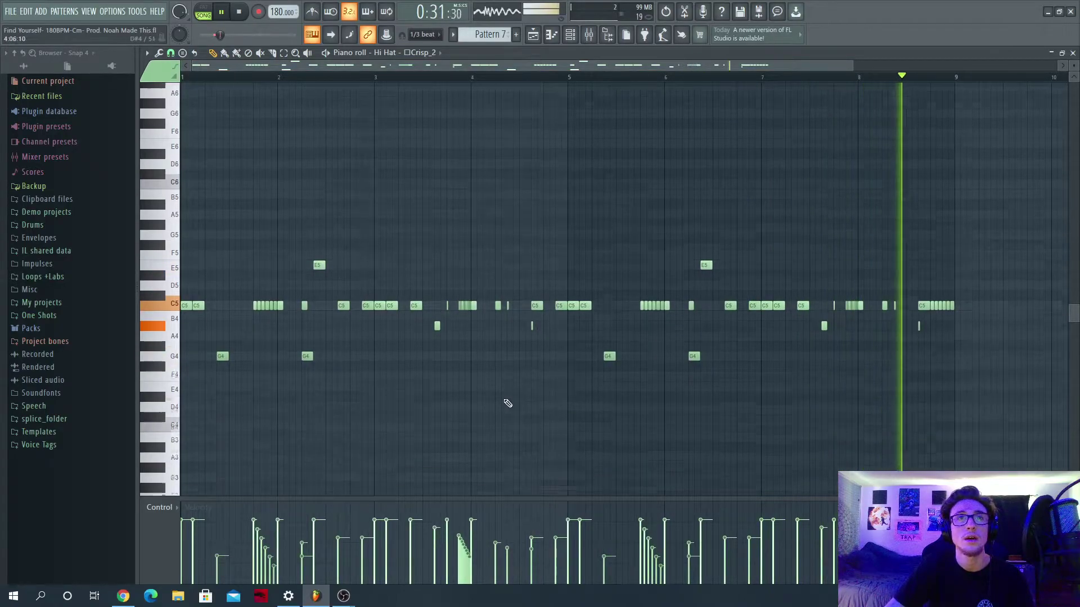
pyautogui.scroll(-2, 507, 404)
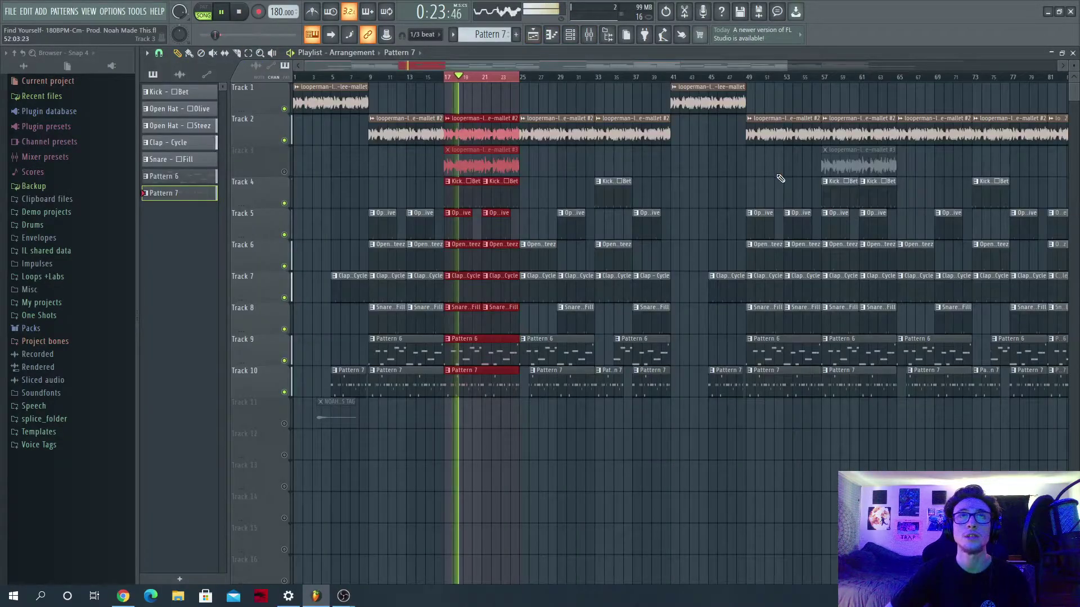
pyautogui.click(559, 37)
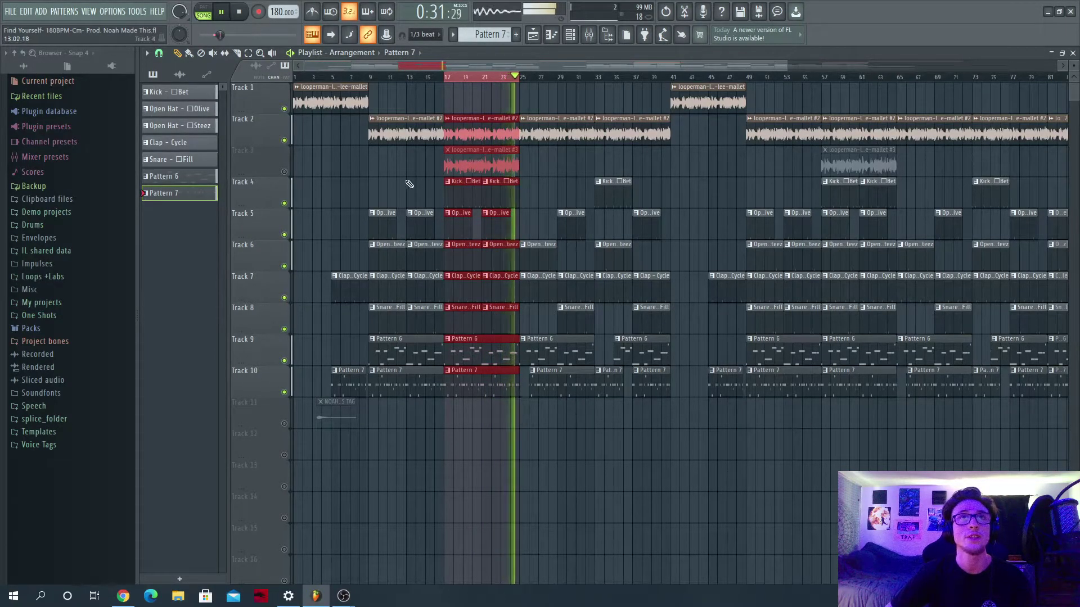
# Step: Audition the Track 3 loop soloed and together with Track 2, and leave every playlist track unmuted
pyautogui.click(284, 172)
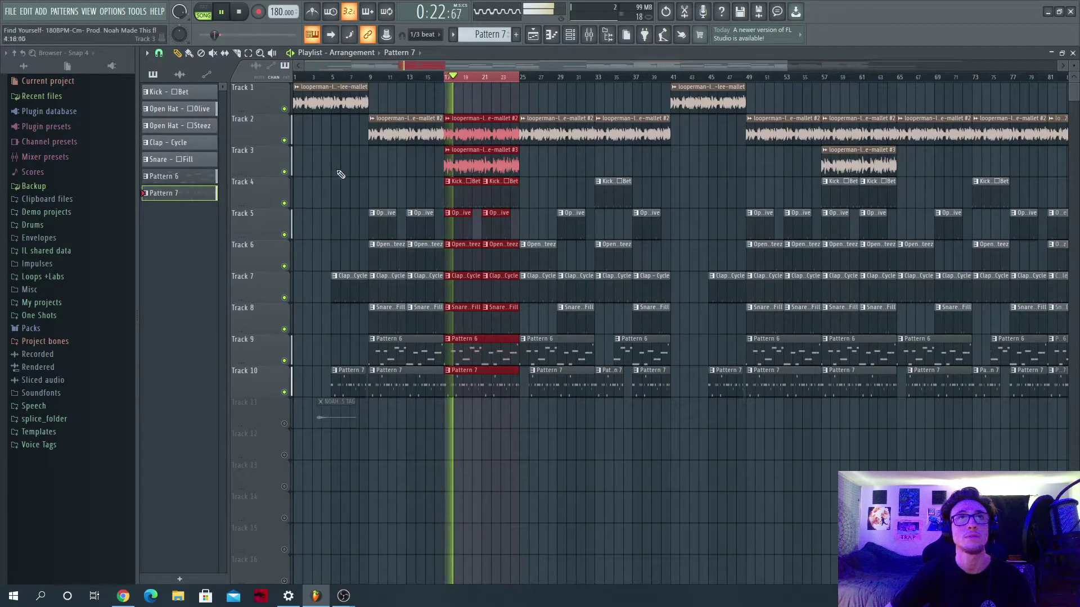
pyautogui.rightClick(285, 173)
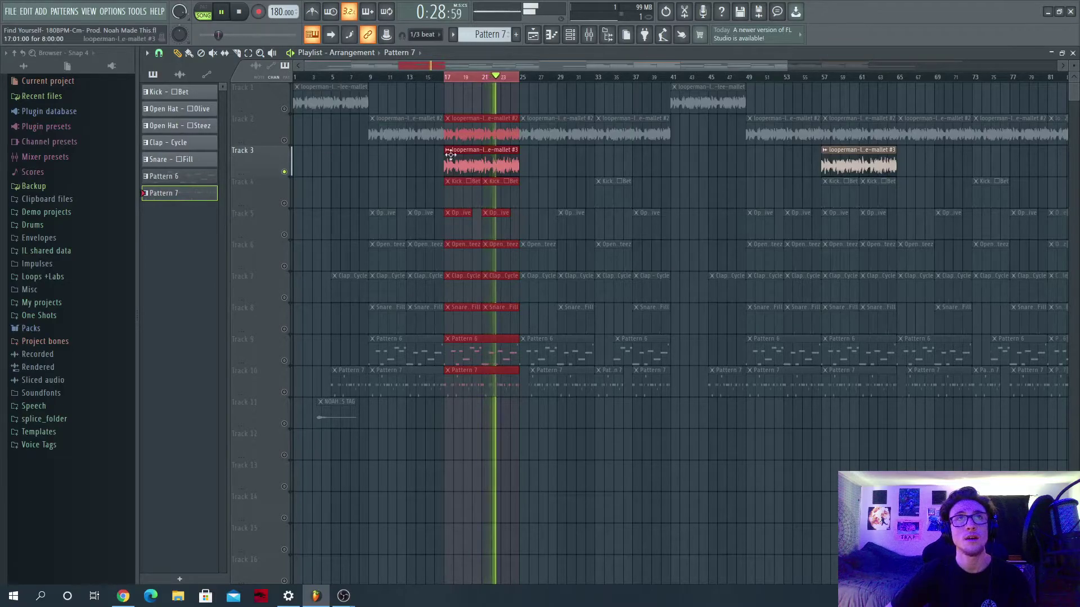
pyautogui.click(285, 141)
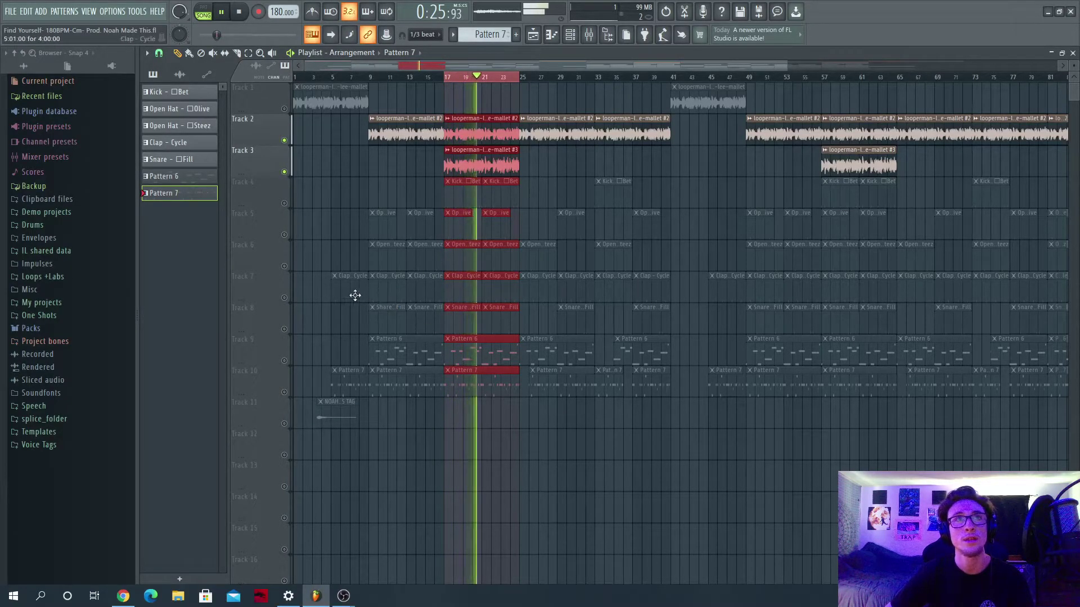
pyautogui.rightClick(284, 172)
pyautogui.rightClick(284, 172)
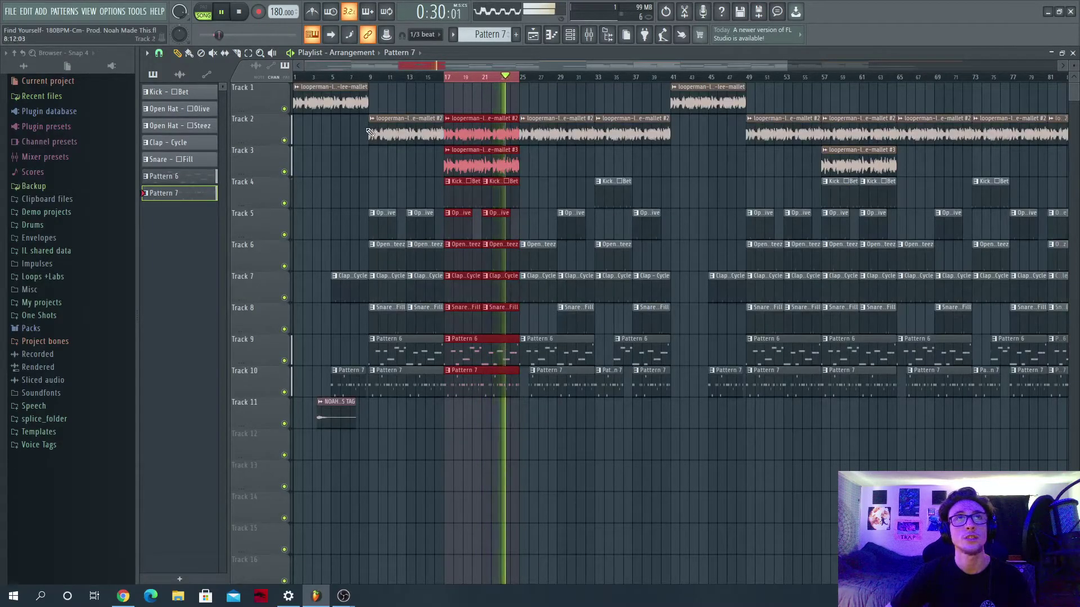
# Step: Play the full arrangement from the start and clear the loop selection between bars 17 and 25
pyautogui.click(350, 77)
pyautogui.click(295, 77)
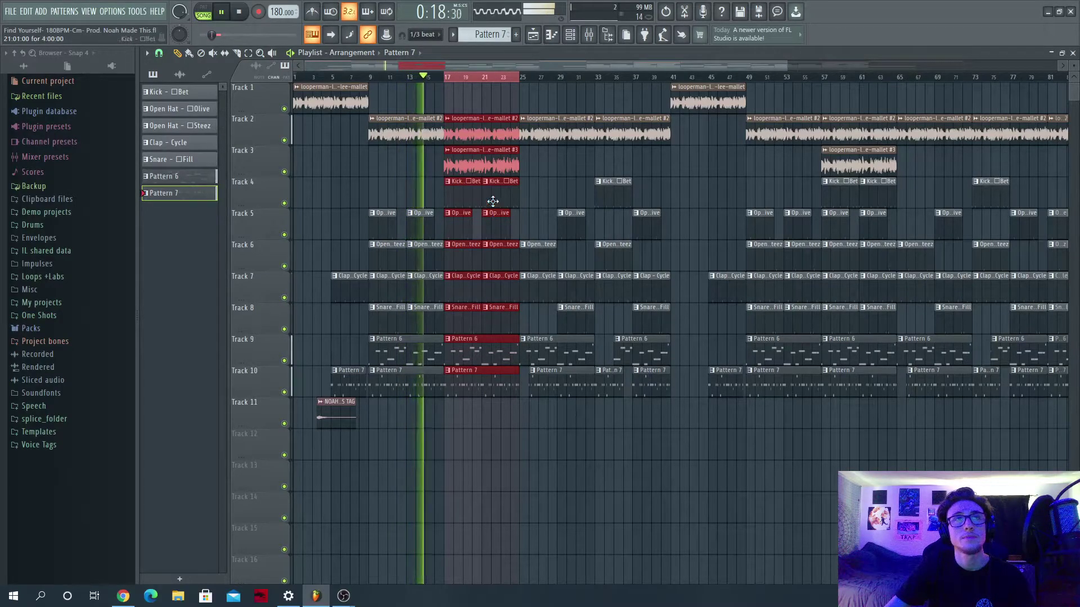
pyautogui.click(426, 79)
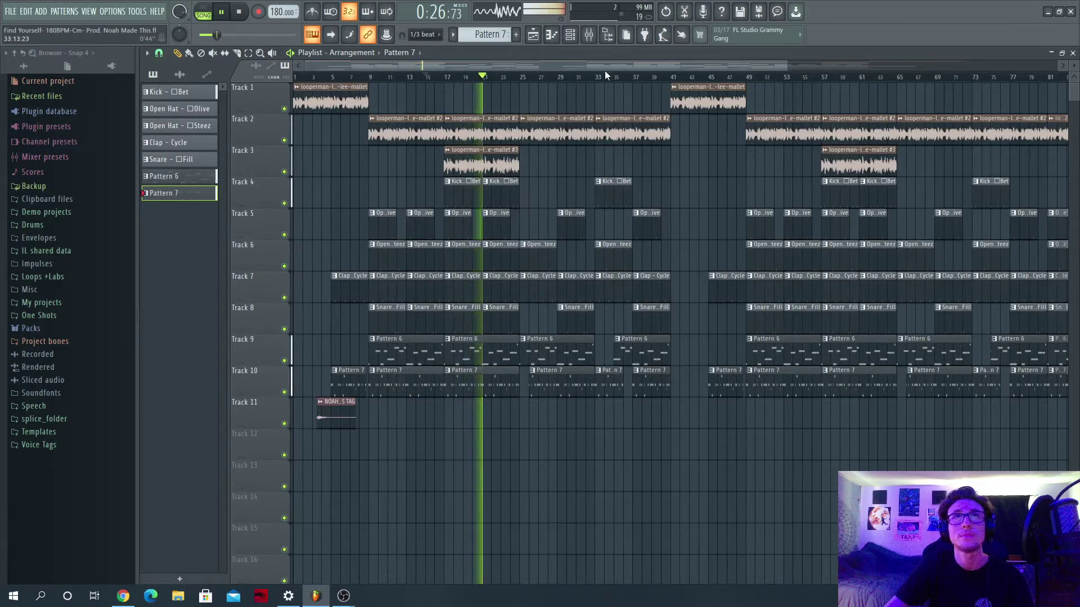
# Step: Look over the whole arrangement, the channel rack and the mixer's levels and effects, and return to the playlist
pyautogui.moveTo(790, 65); pyautogui.dragTo(1031, 92)
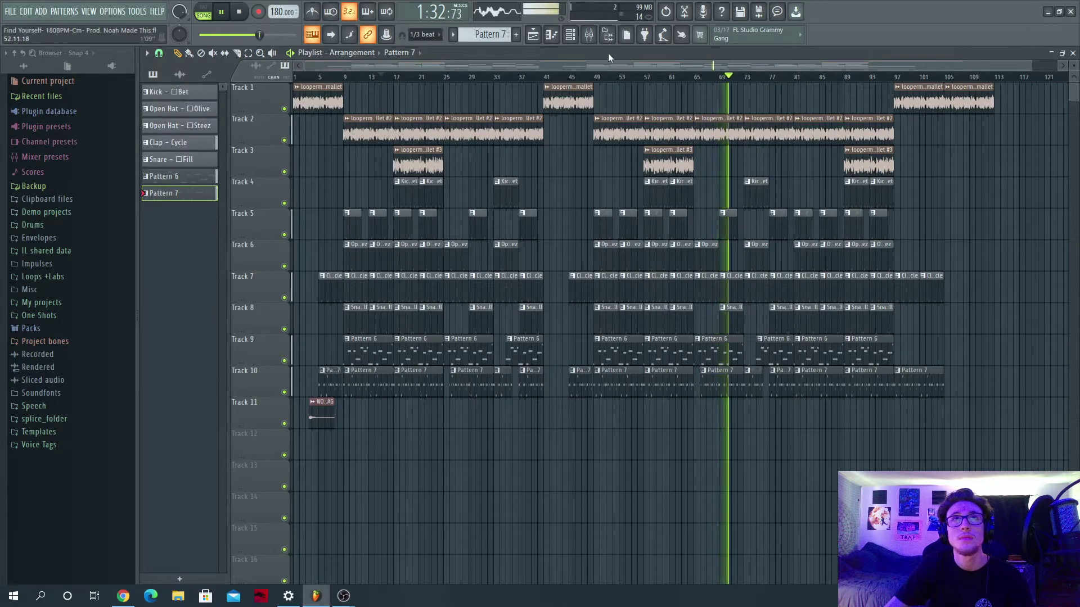
pyautogui.click(582, 42)
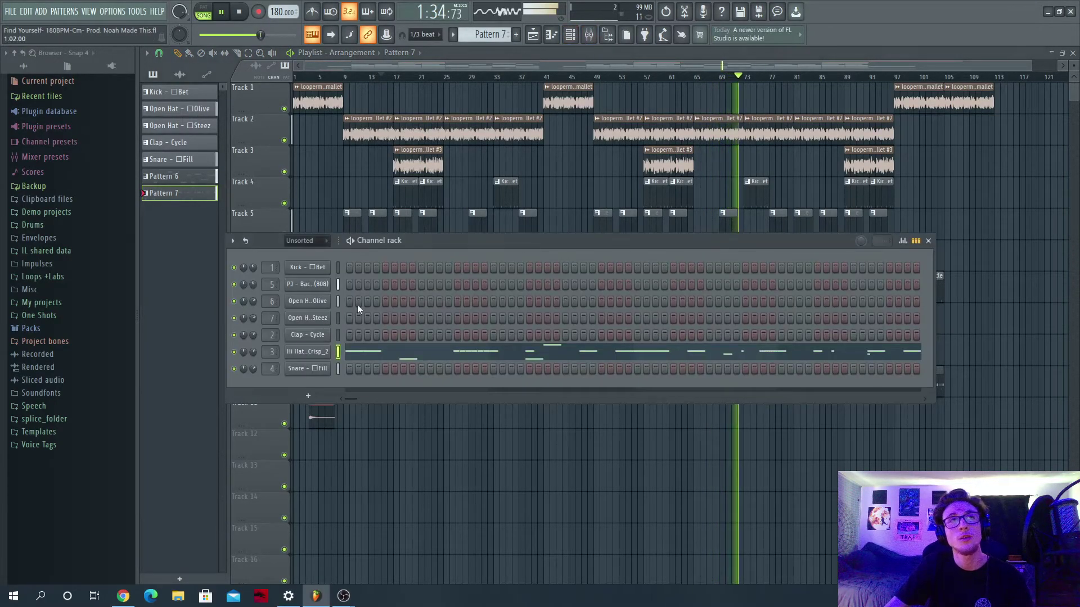
pyautogui.click(590, 37)
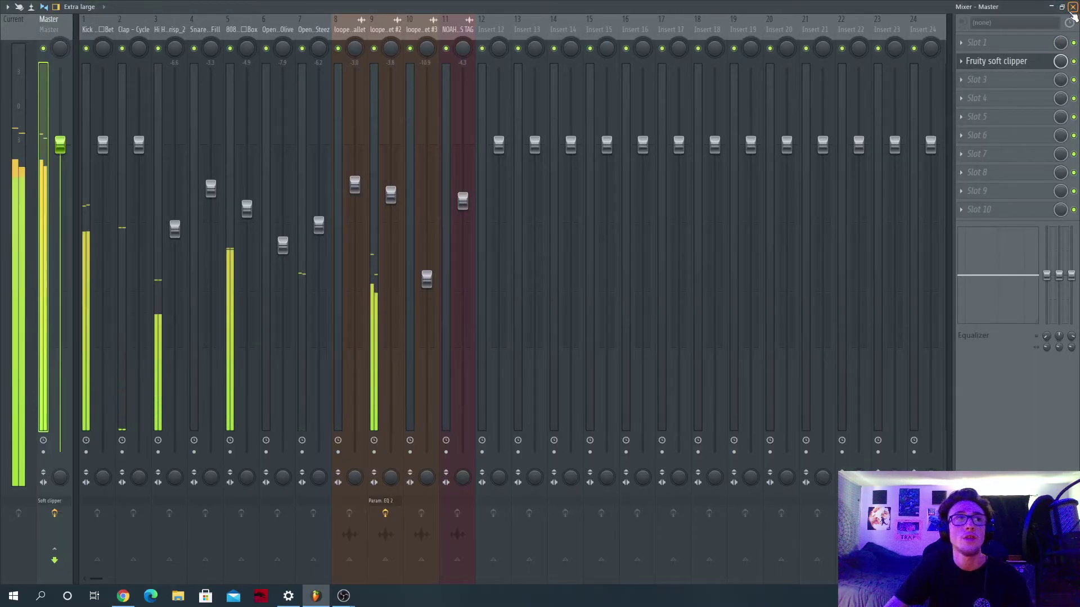
pyautogui.click(1072, 7)
pyautogui.click(693, 52)
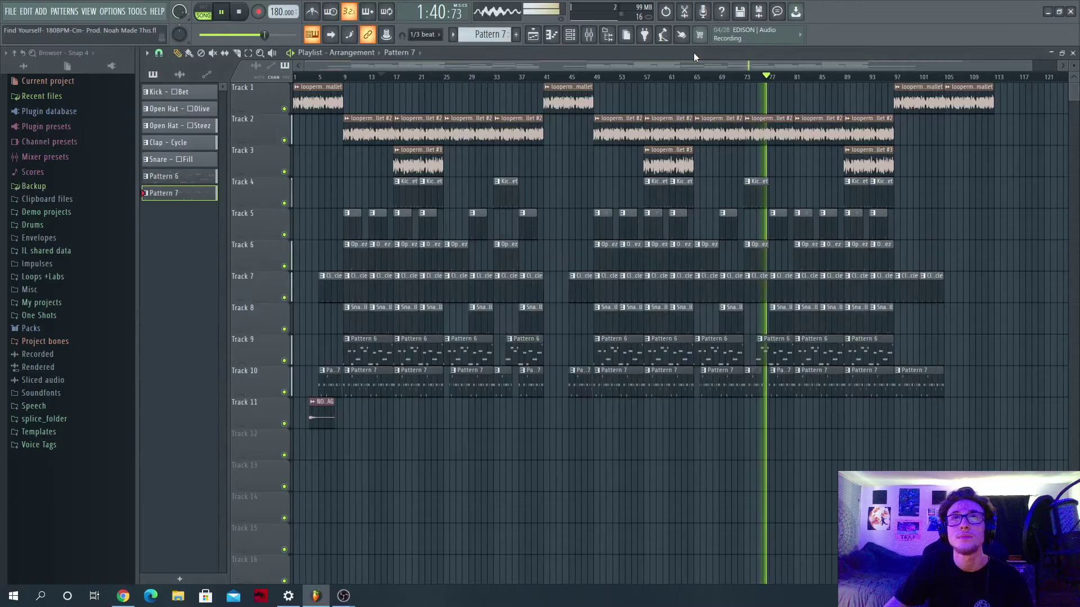